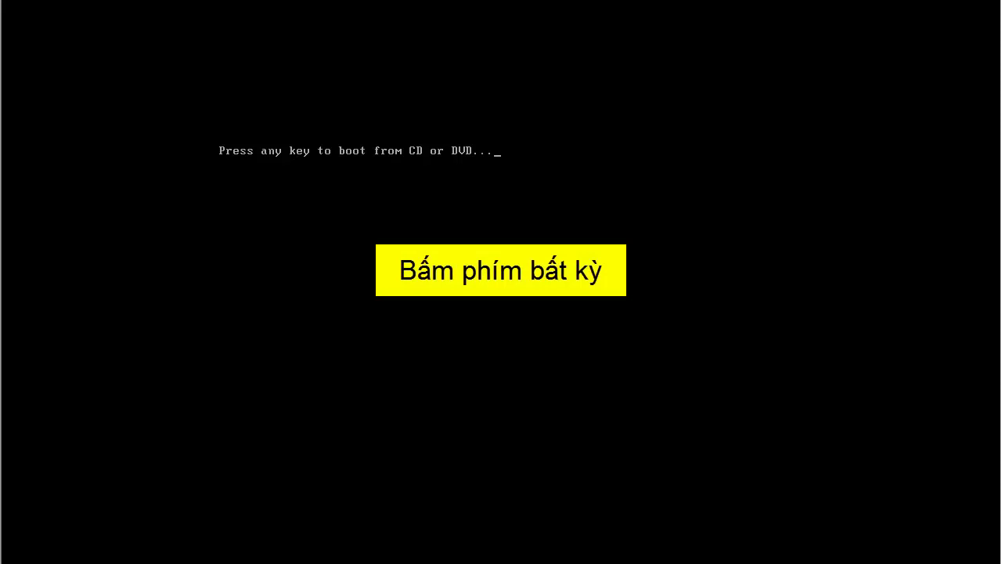
Boot from the installation DVD and start the Windows 7 installation in English with United States format and US keyboard.
{"action": "key", "text": "Return"}
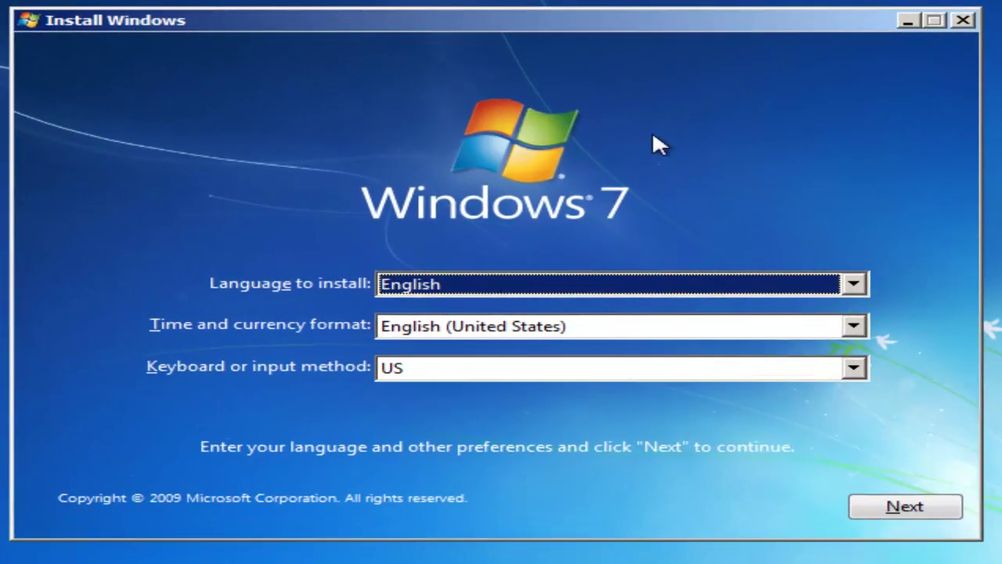
{"action": "left_click", "coordinate": [904, 511]}
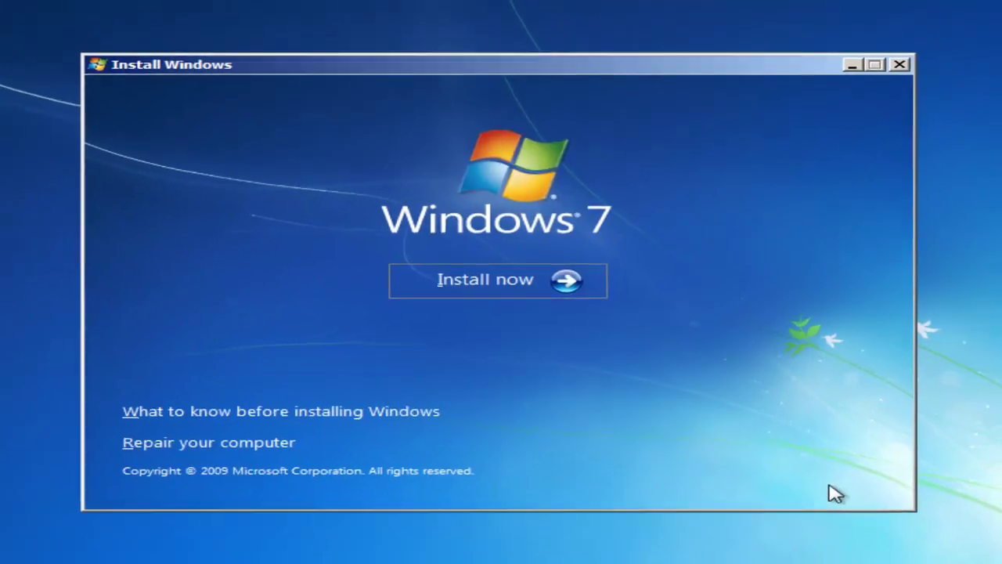
{"action": "left_click", "coordinate": [508, 293]}
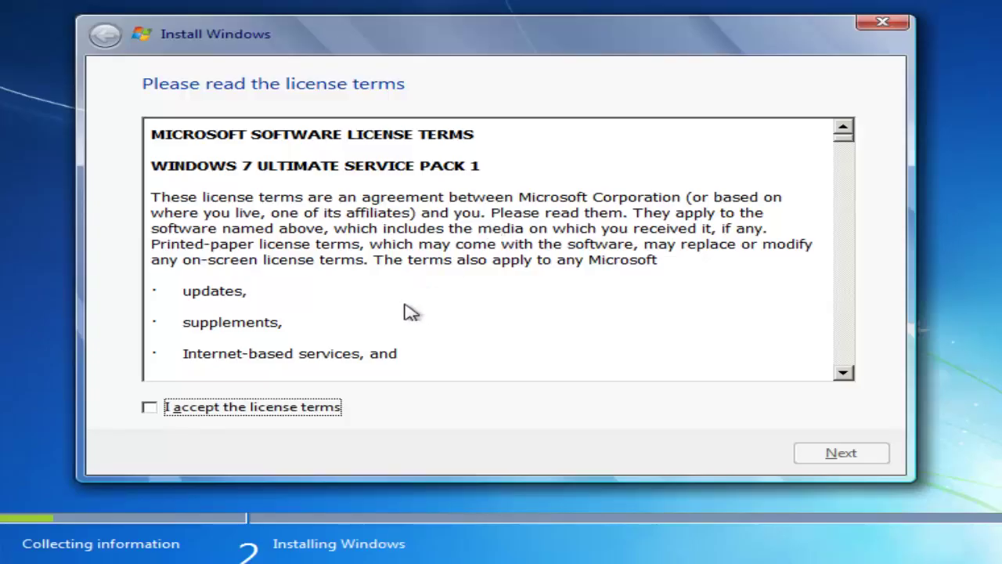
Accept the Windows 7 Ultimate license terms and choose the Custom (advanced) installation type.
{"action": "left_click", "coordinate": [266, 411]}
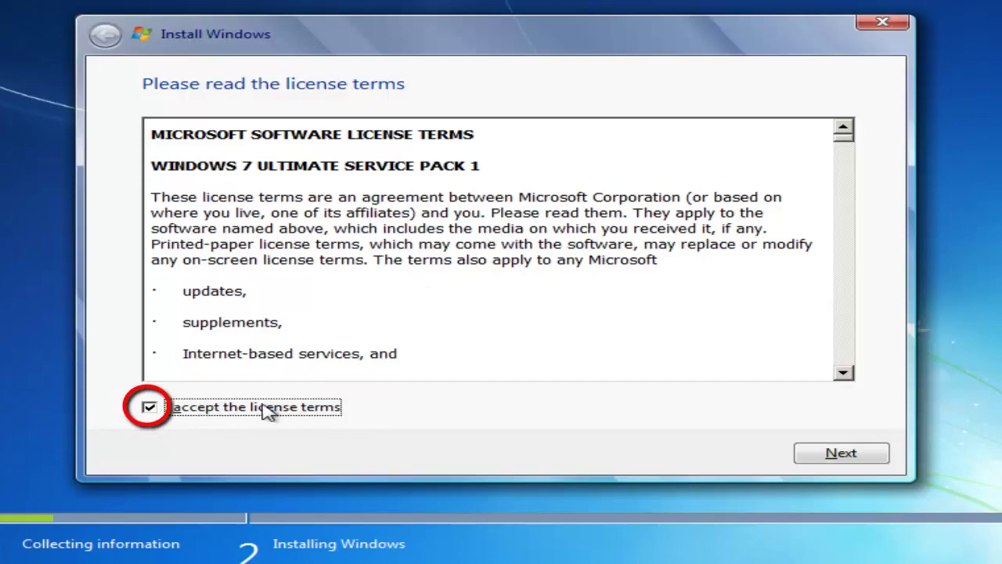
{"action": "scroll", "coordinate": [589, 295], "scroll_direction": "down", "scroll_amount": 15}
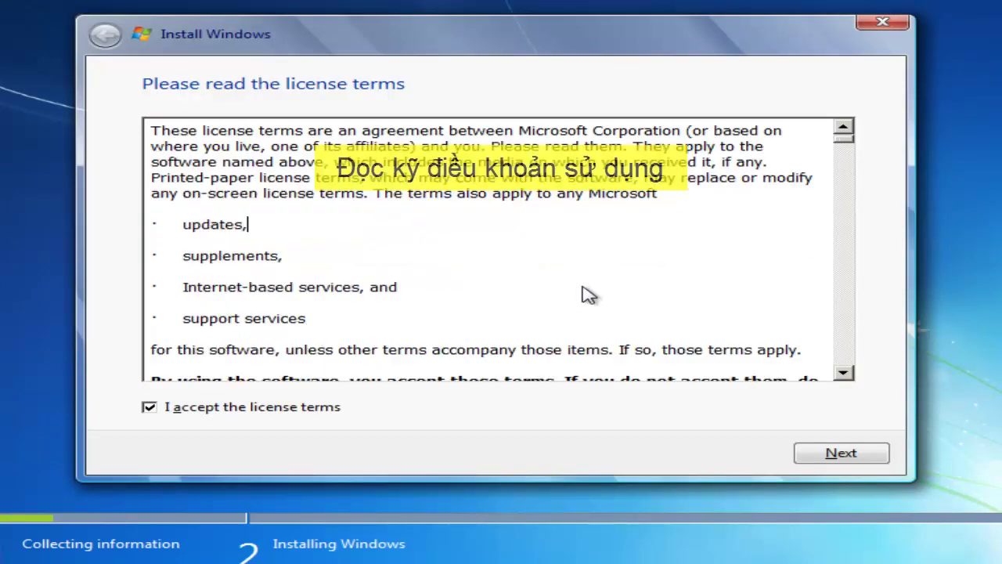
{"action": "scroll", "coordinate": [588, 295], "scroll_direction": "down", "scroll_amount": 10}
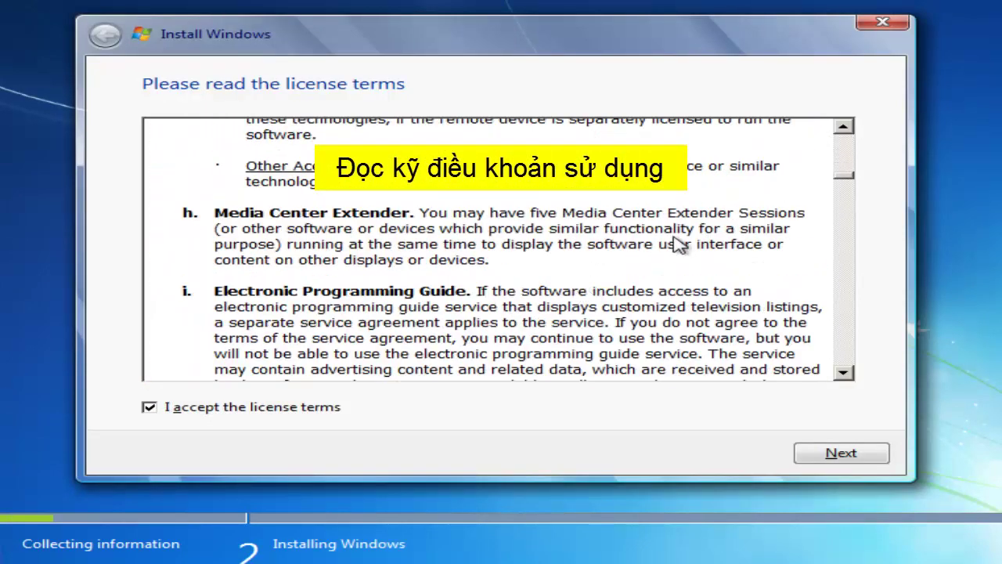
{"action": "left_click", "coordinate": [819, 459]}
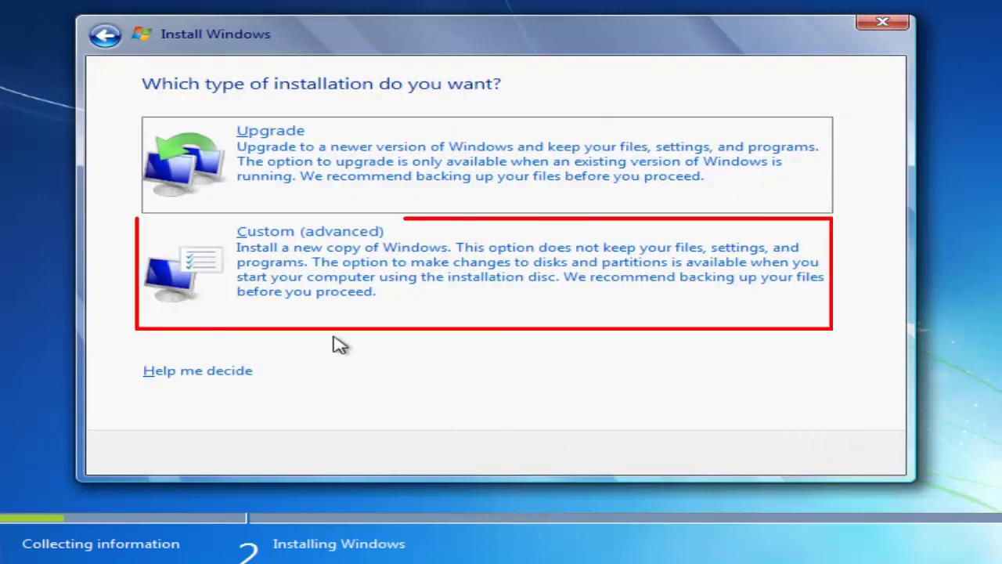
{"action": "left_click", "coordinate": [393, 284]}
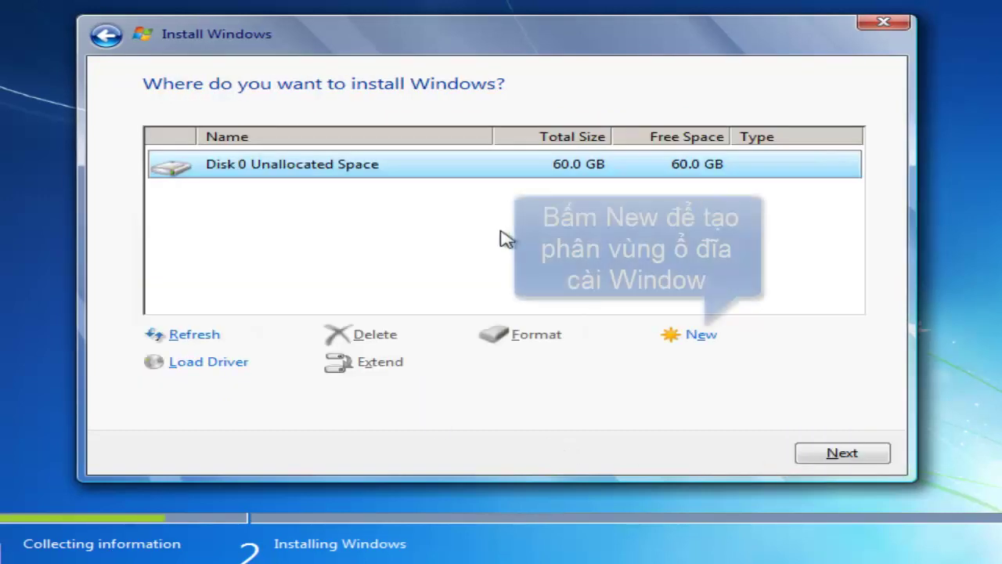
Create a new 30000 MB partition for Windows in the unallocated space of Disk 0, allowing additional system partitions.
{"action": "left_click", "coordinate": [702, 338]}
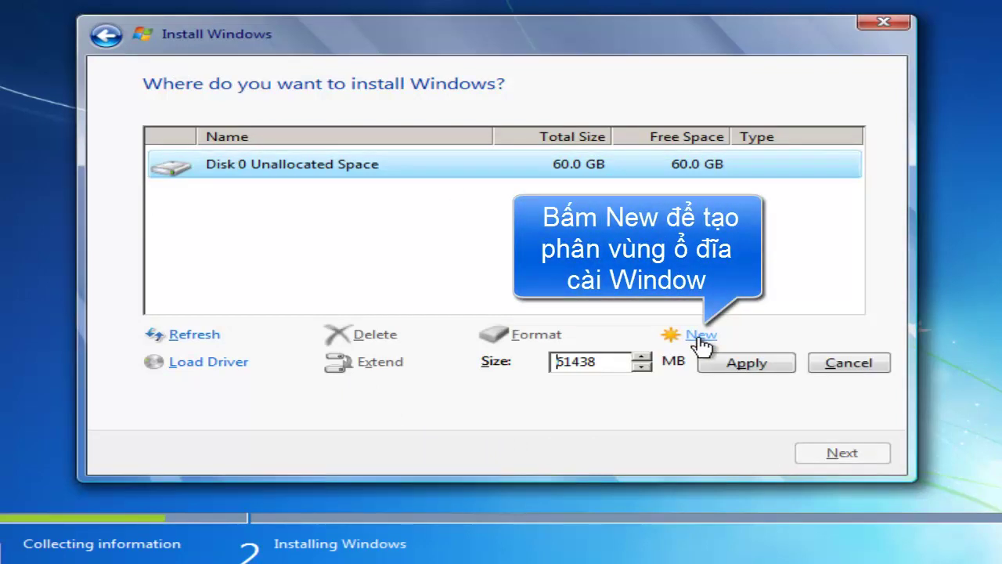
{"action": "left_click_drag", "start_coordinate": [613, 368], "coordinate": [544, 367]}
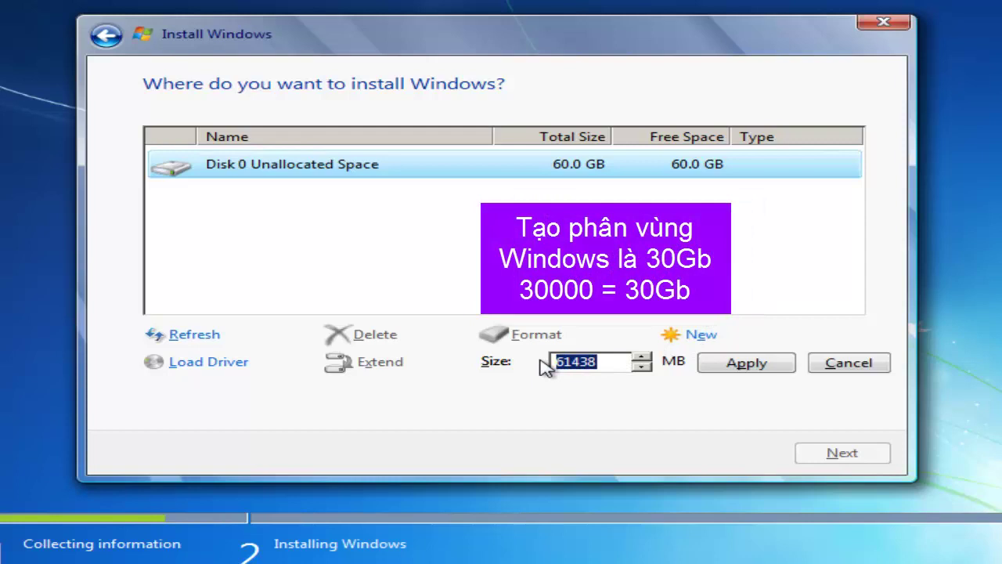
{"action": "type", "text": "30000"}
{"action": "left_click", "coordinate": [767, 366]}
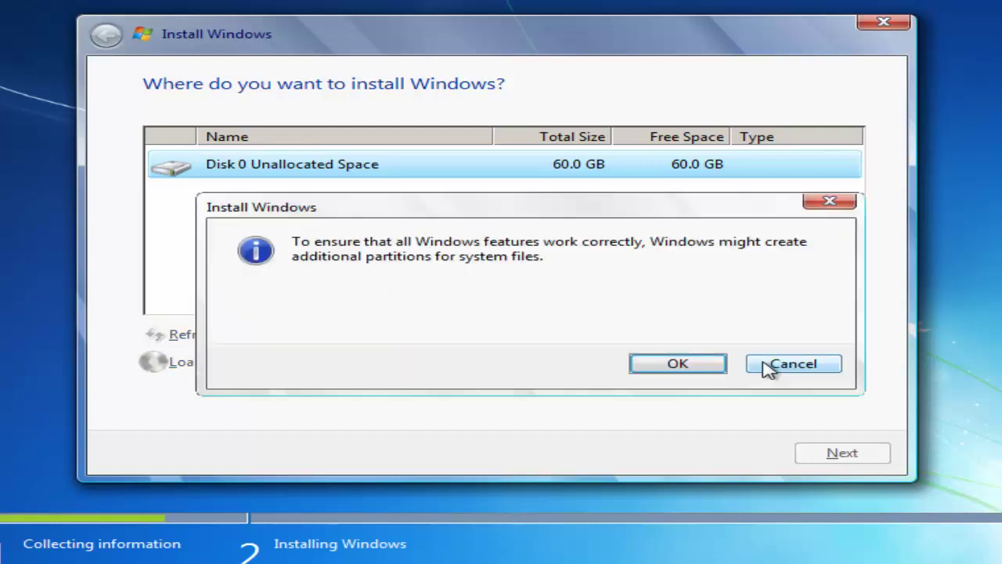
{"action": "left_click", "coordinate": [688, 370]}
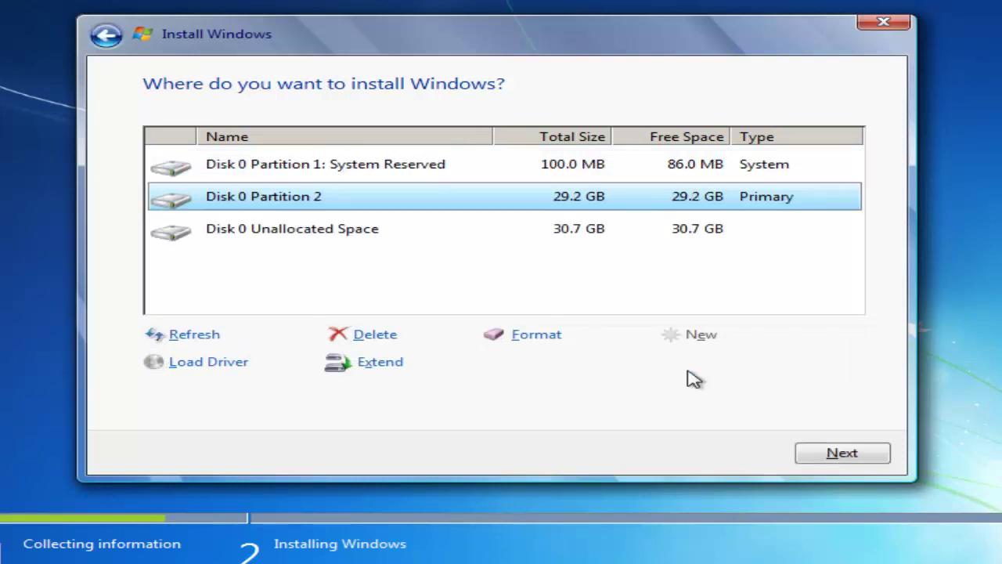
Create a 31438 MB data partition from the remaining unallocated space and start installing Windows on Disk 0 Partition 2.
{"action": "left_click", "coordinate": [398, 235]}
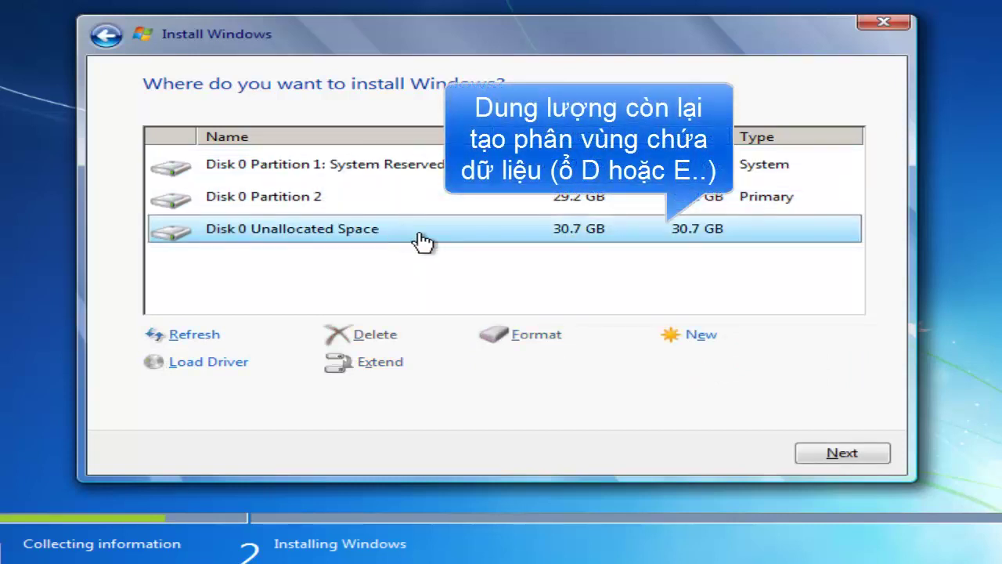
{"action": "left_click", "coordinate": [703, 338]}
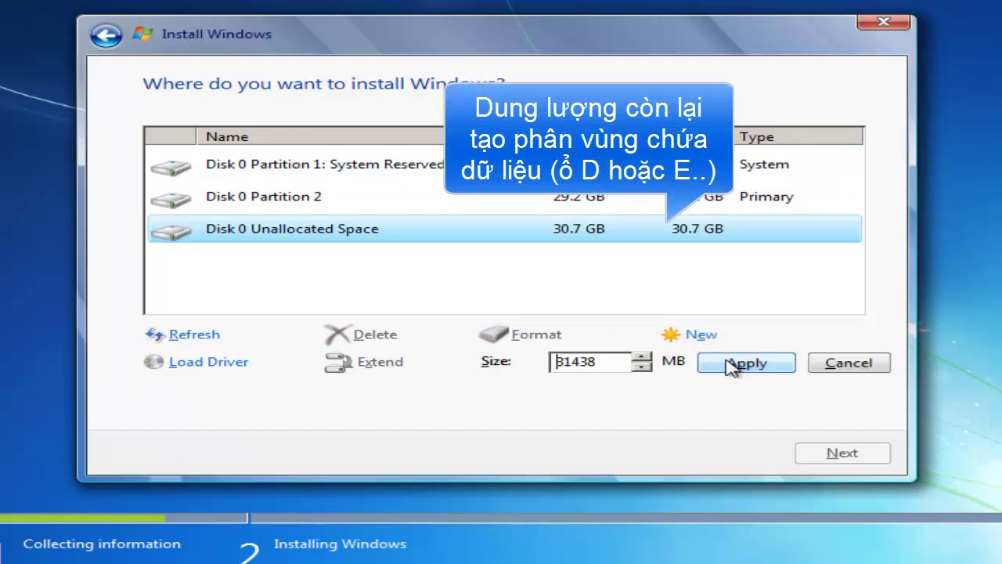
{"action": "left_click", "coordinate": [730, 362]}
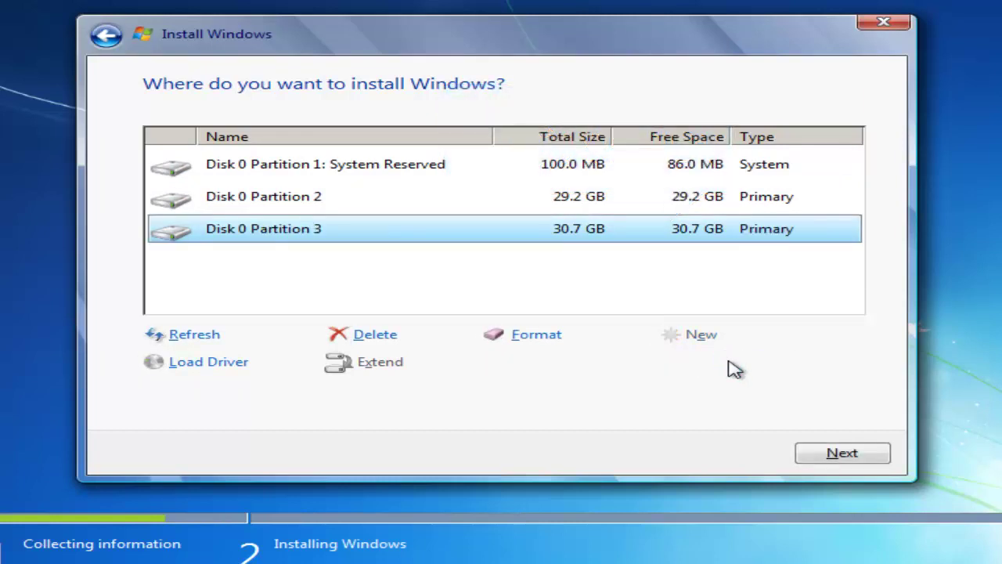
{"action": "left_click", "coordinate": [501, 203]}
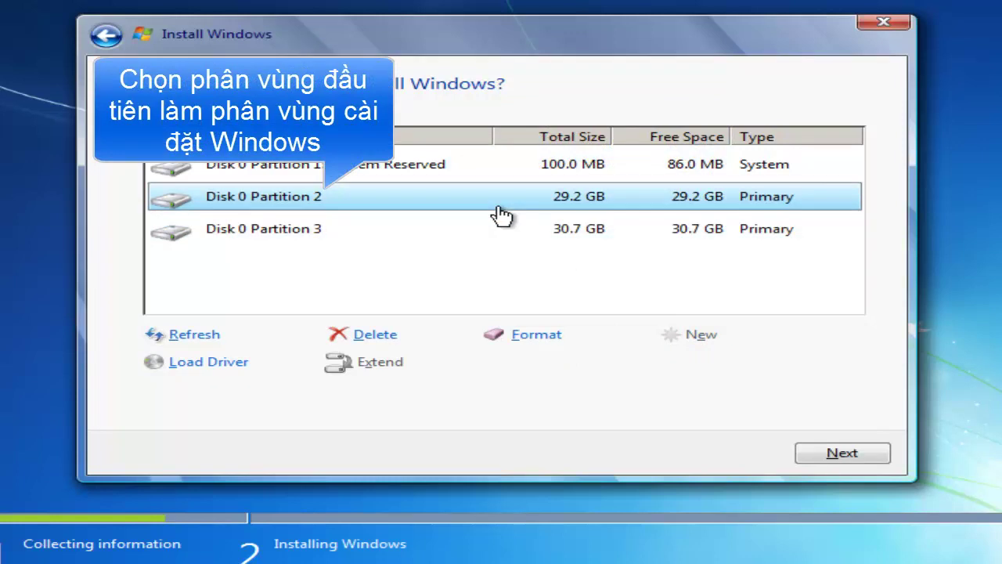
{"action": "left_click", "coordinate": [838, 455]}
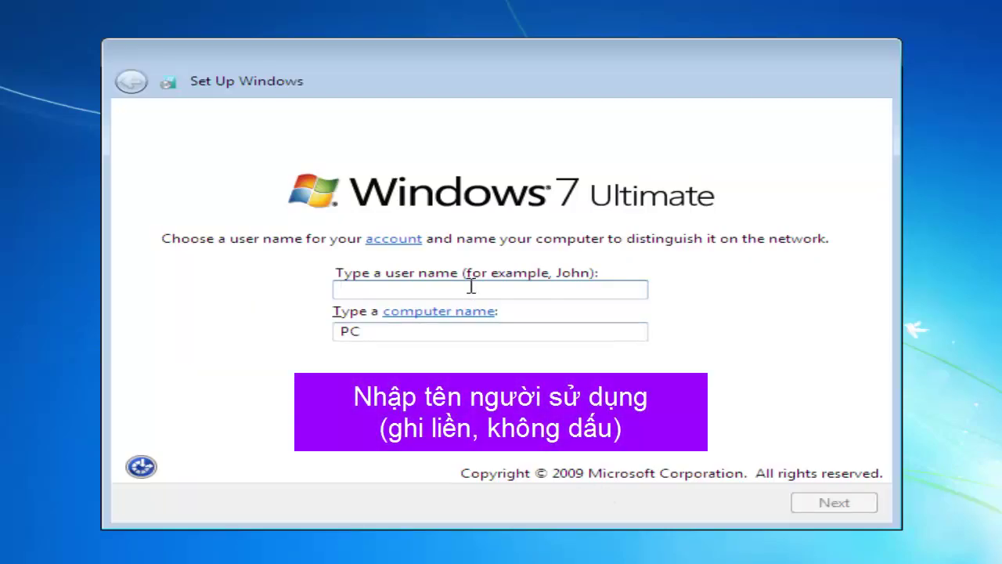
Enter the account's user name and accept the suggested computer name.
{"action": "type", "text": "SocN"}
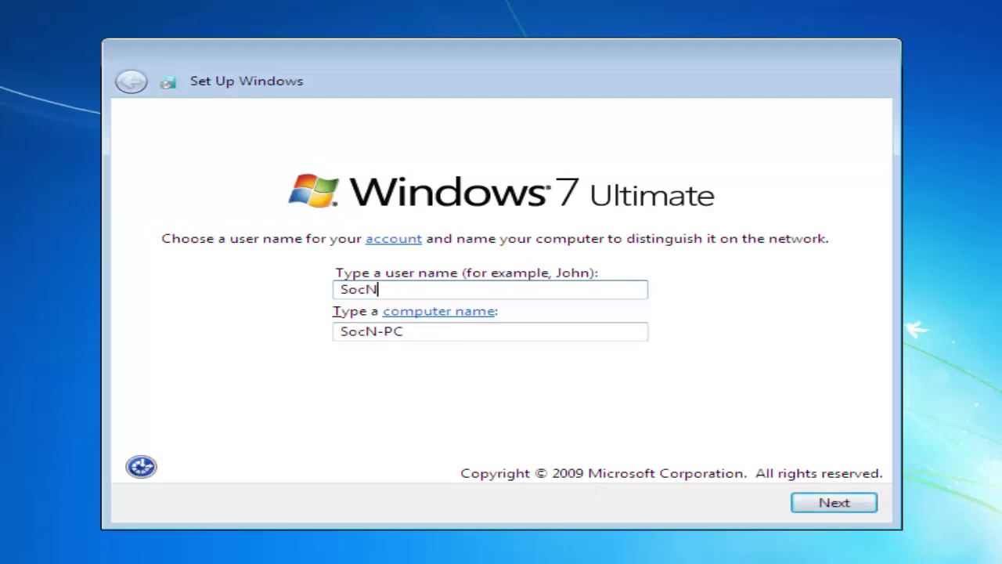
{"action": "type", "text": "au"}
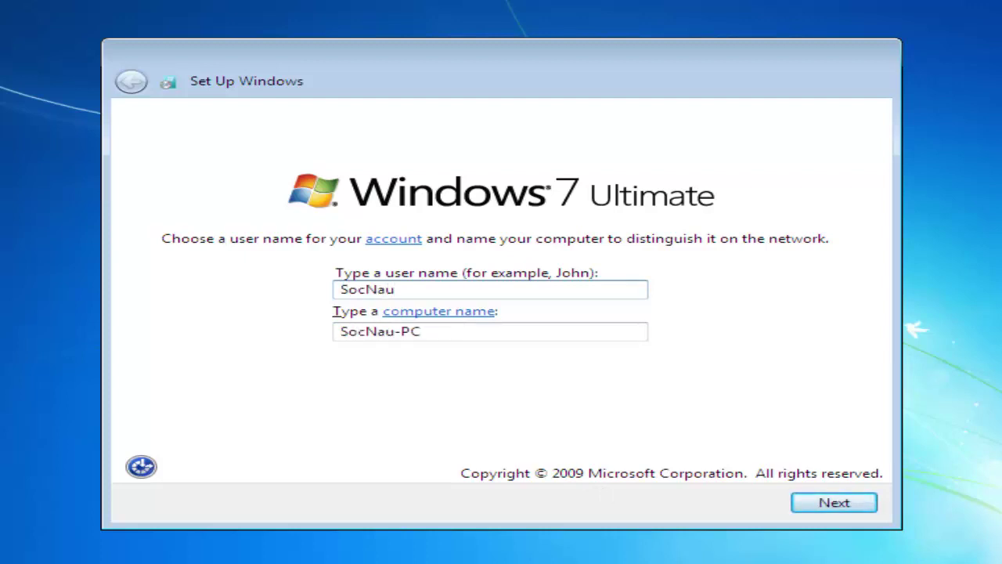
{"action": "left_click", "coordinate": [827, 501]}
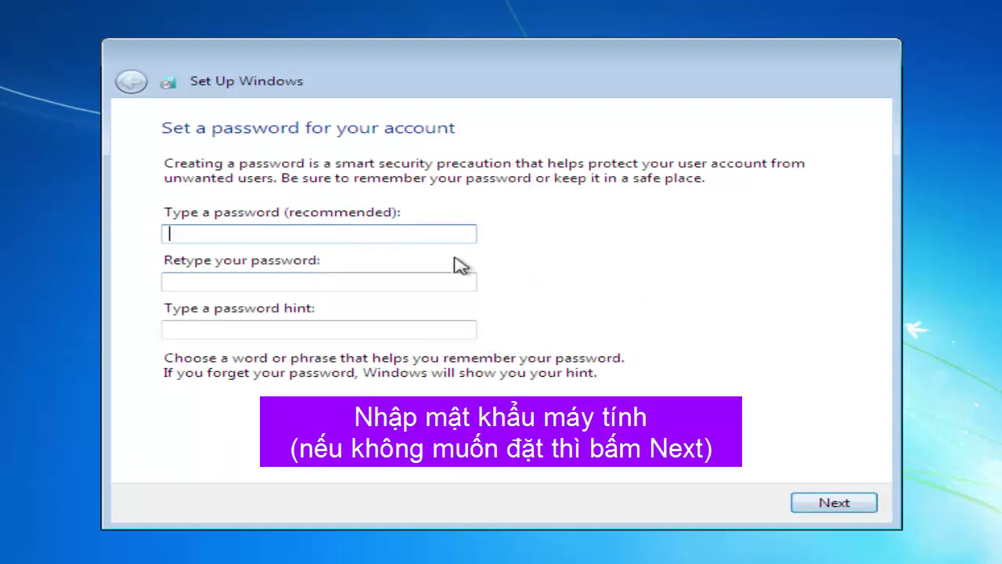
Continue without an account password or product key, and use the recommended settings for protecting and updating Windows.
{"action": "left_click", "coordinate": [814, 509]}
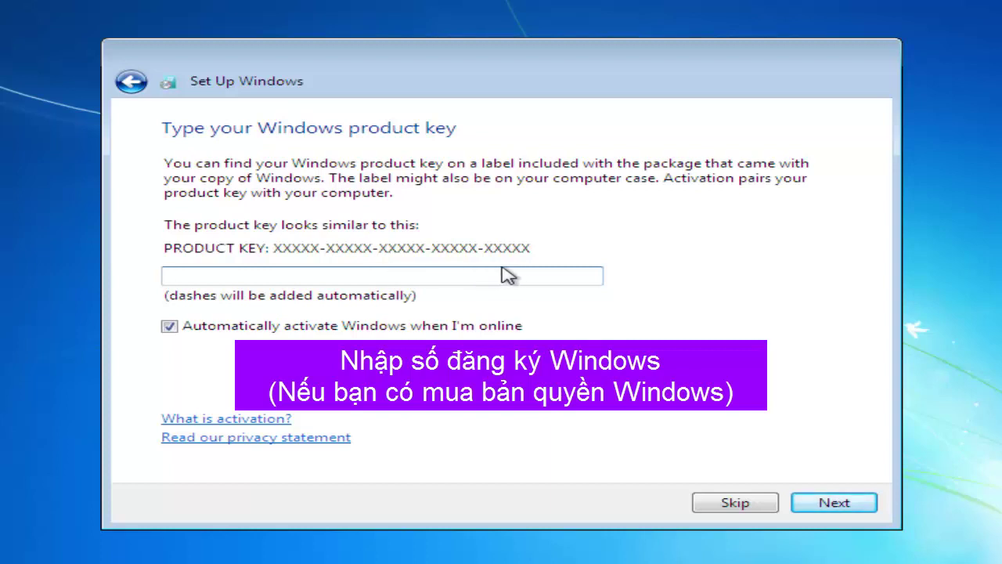
{"action": "left_click", "coordinate": [737, 509]}
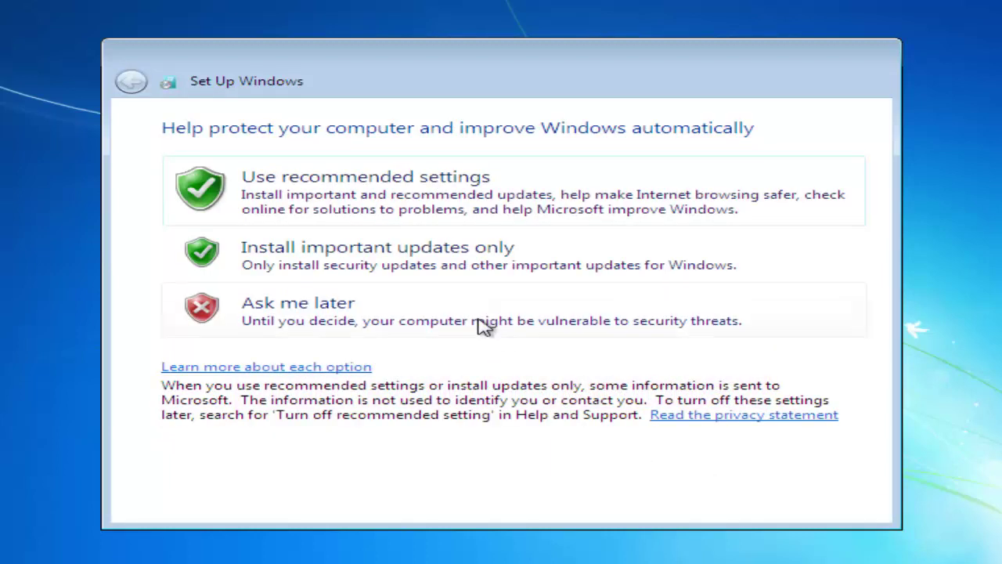
{"action": "left_click", "coordinate": [490, 203]}
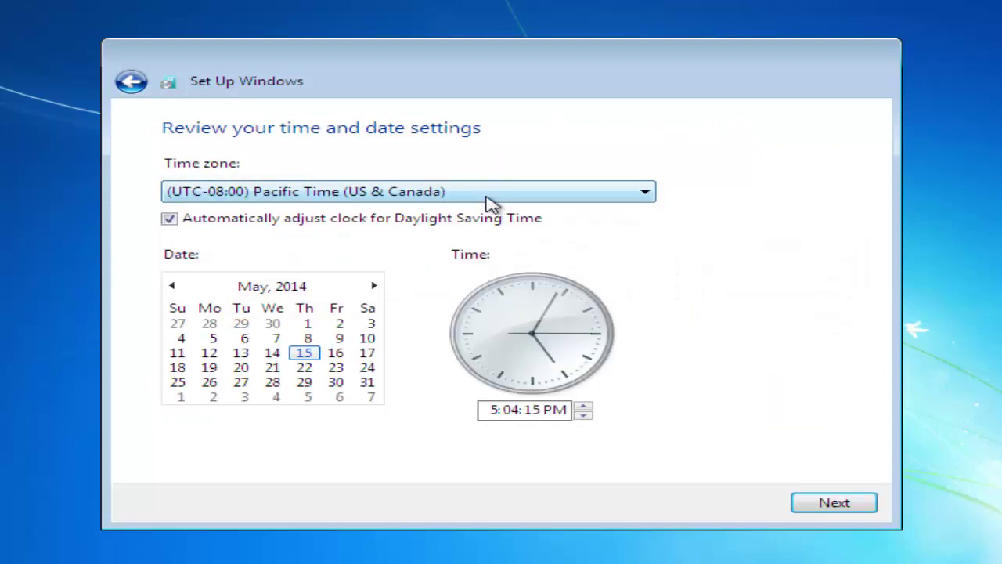
Set the time zone to (UTC+07:00) Bangkok, Hanoi, Jakarta and choose Home network as the computer's location.
{"action": "left_click", "coordinate": [624, 202]}
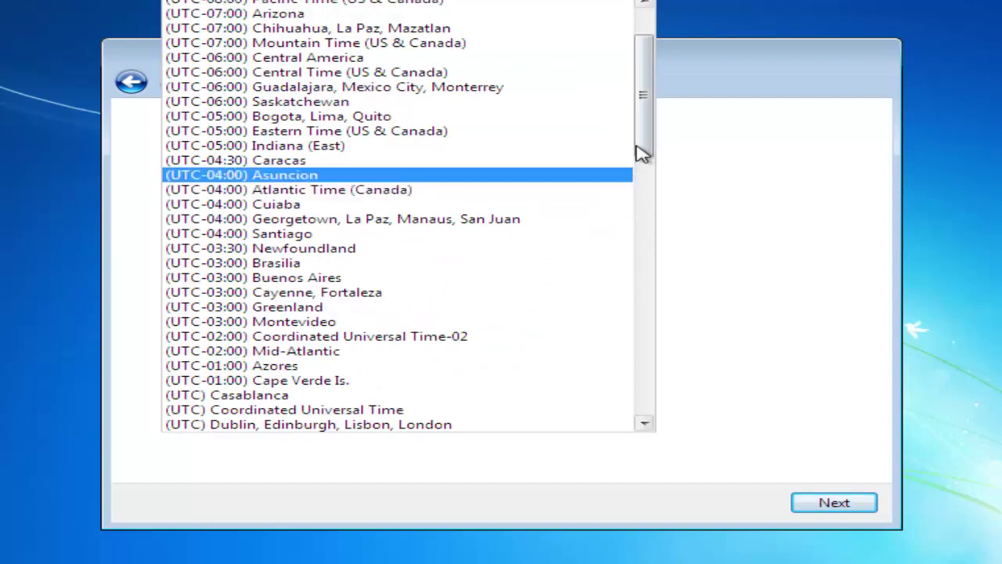
{"action": "left_click_drag", "start_coordinate": [647, 128], "coordinate": [650, 314]}
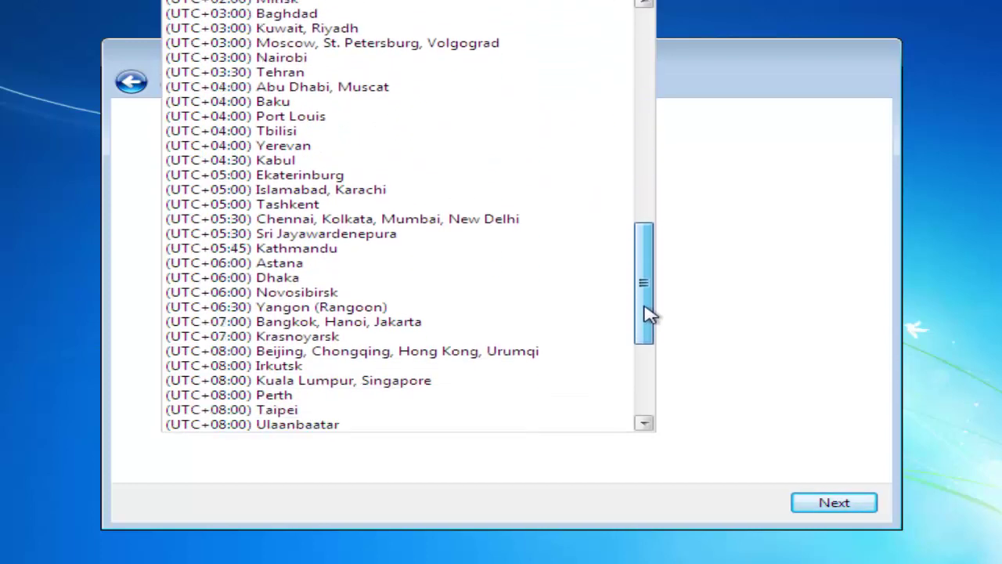
{"action": "left_click", "coordinate": [457, 326]}
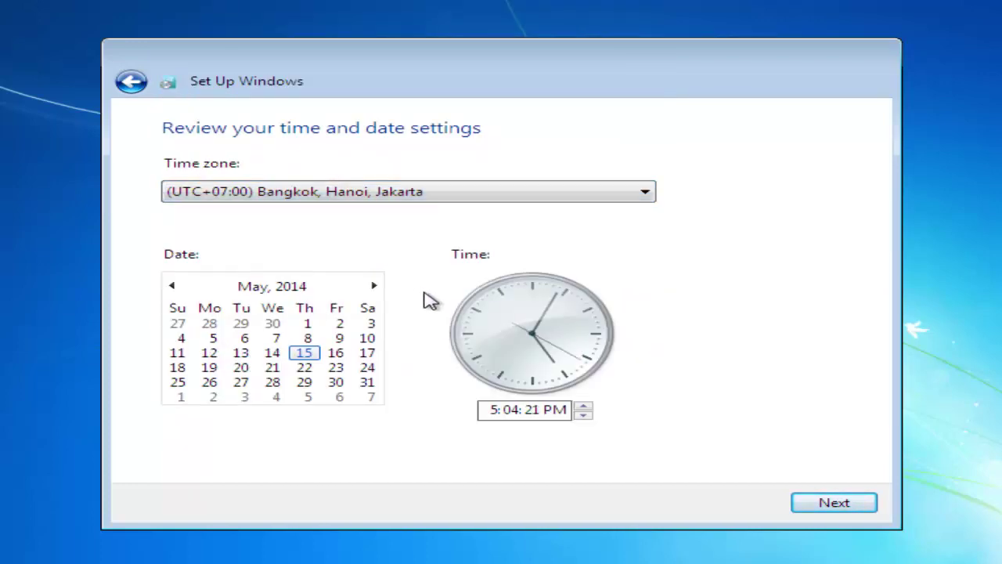
{"action": "left_click", "coordinate": [829, 509]}
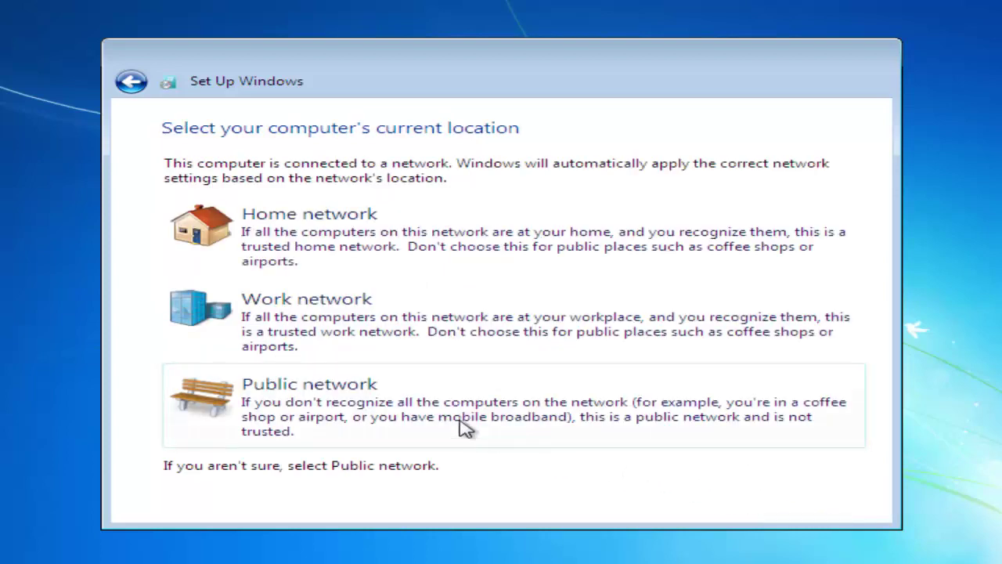
{"action": "left_click", "coordinate": [618, 246]}
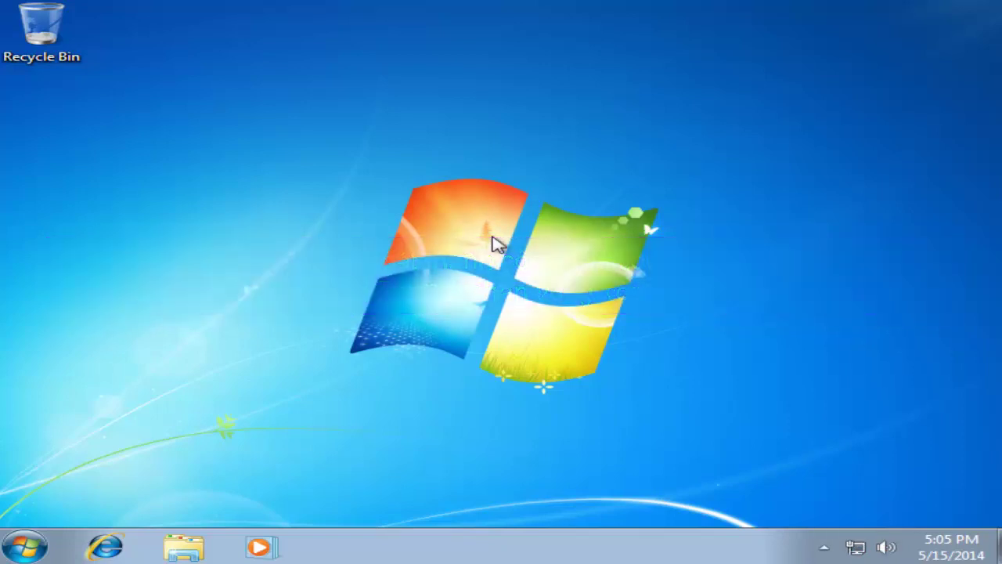
Show the computer's drives in Windows Explorer and open the format settings for Local Disk (D:).
{"action": "key", "text": "super+2"}
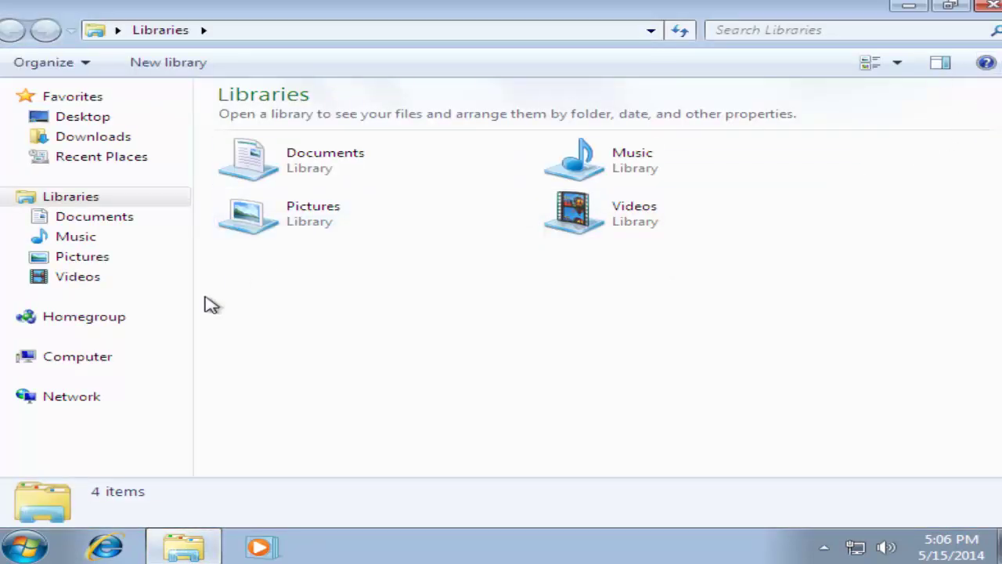
{"action": "left_click", "coordinate": [94, 357]}
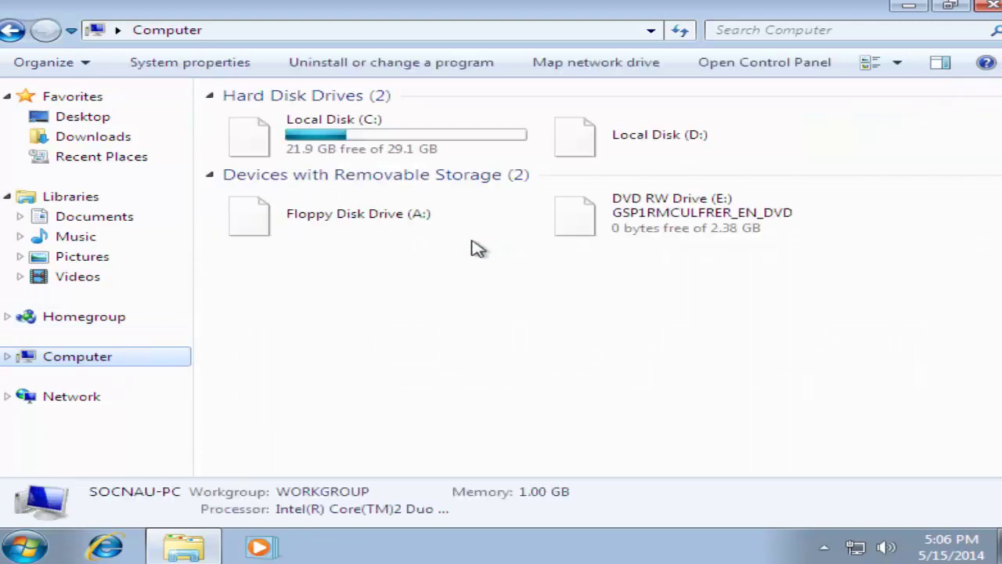
{"action": "left_click", "coordinate": [666, 143]}
{"action": "double_click", "coordinate": [666, 141]}
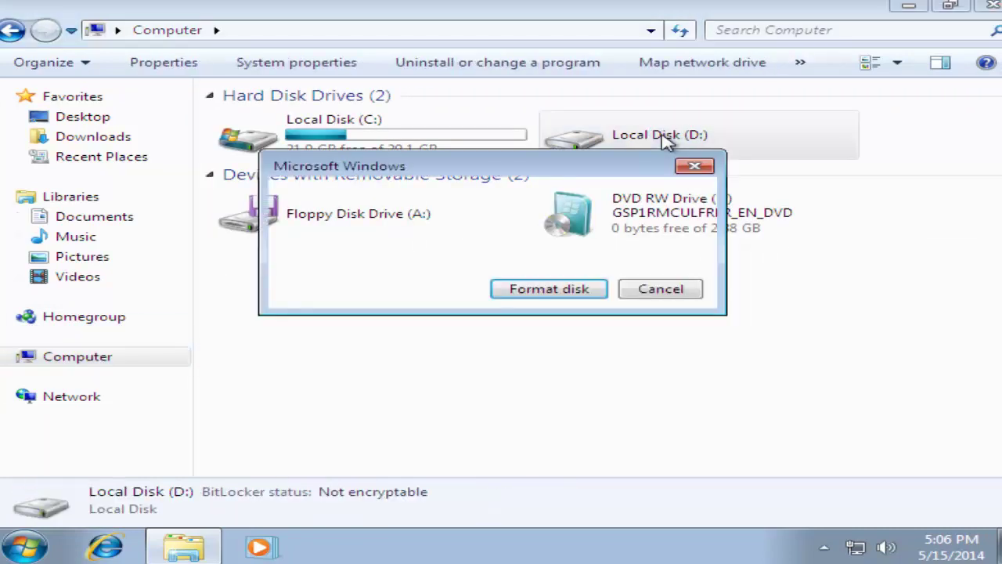
{"action": "left_click", "coordinate": [531, 297]}
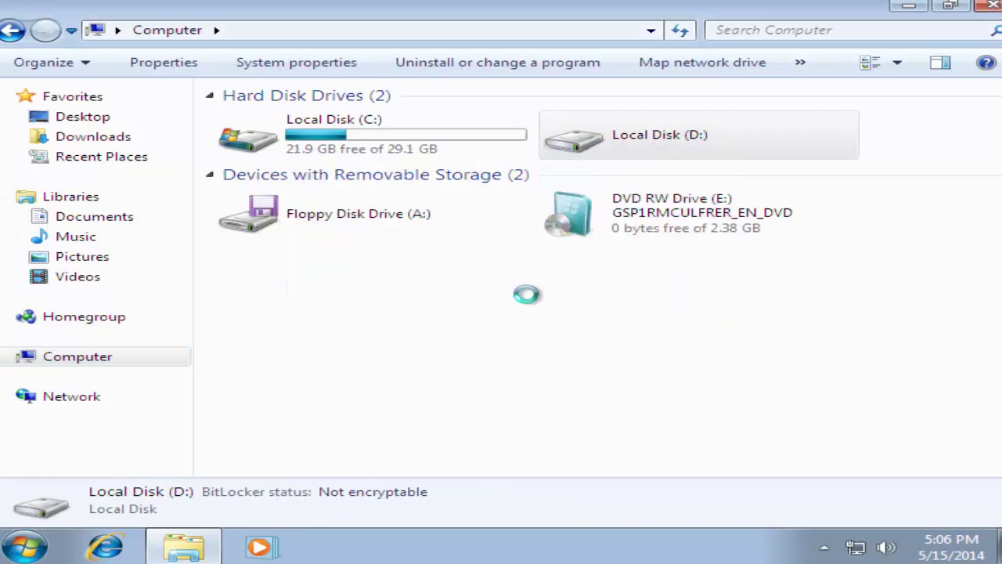
Quick-format drive D: as NTFS with the volume label DU LIEU, confirm the erasure and close the format settings.
{"action": "left_click", "coordinate": [152, 336]}
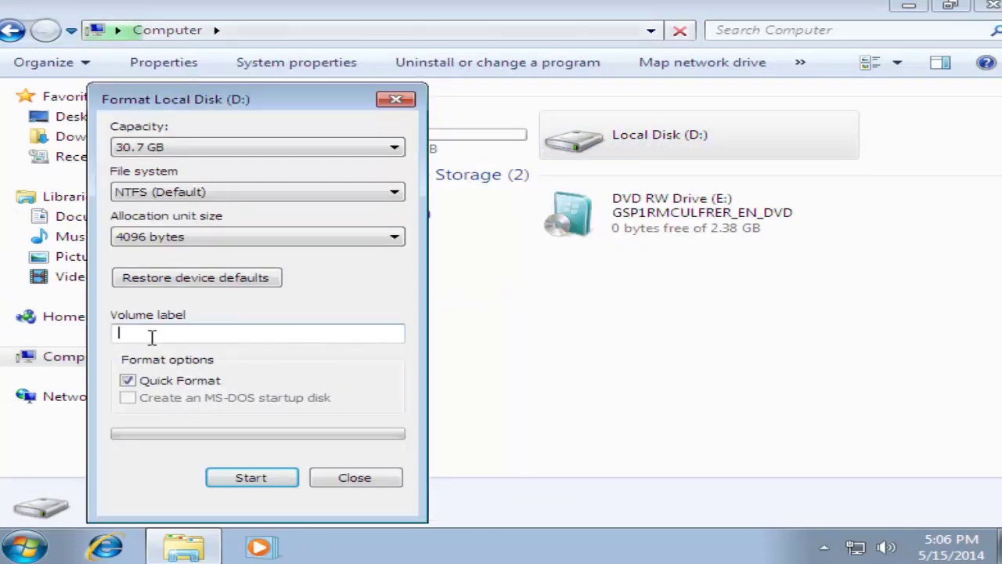
{"action": "left_click", "coordinate": [249, 478]}
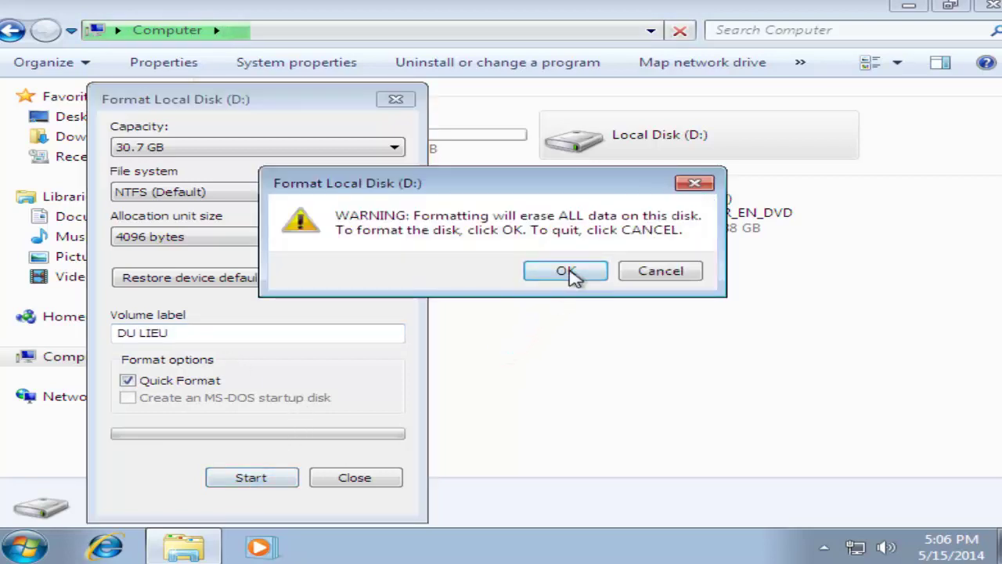
{"action": "left_click", "coordinate": [568, 273]}
{"action": "left_click", "coordinate": [638, 270]}
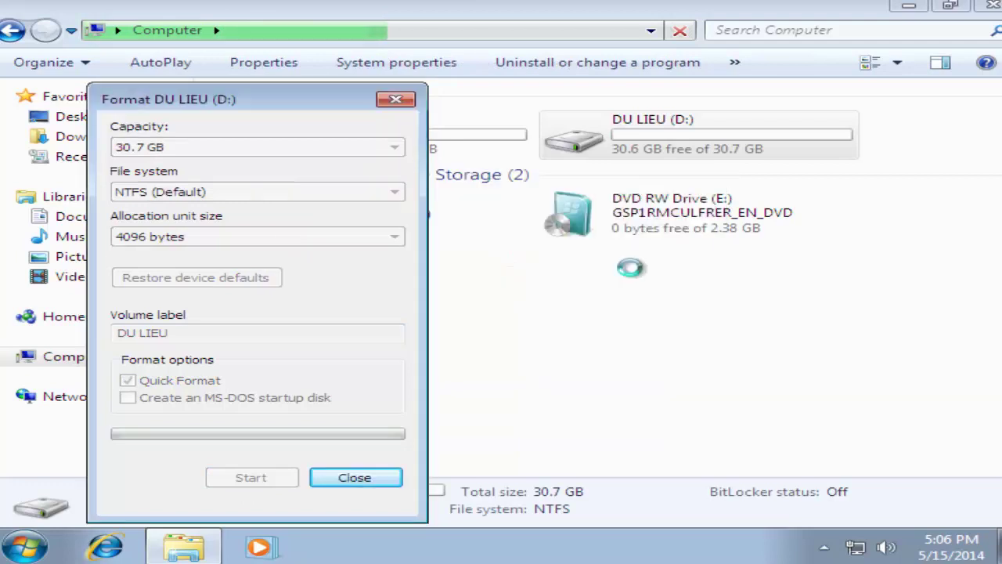
{"action": "left_click", "coordinate": [355, 477]}
Open the DU LIEU (D:) drive to check its contents, and close the Explorer window.
{"action": "key", "text": "Return"}
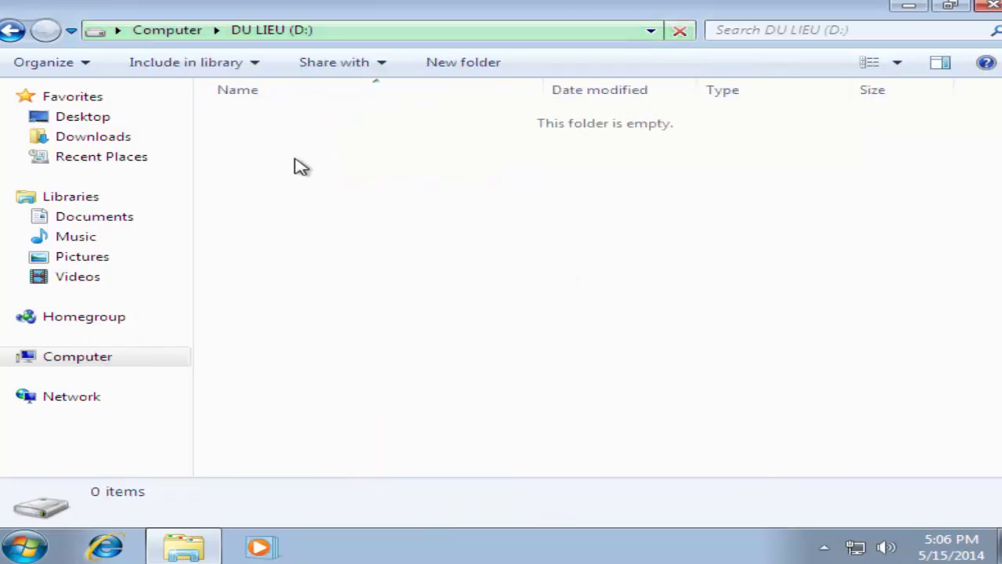
{"action": "left_click", "coordinate": [993, 7]}
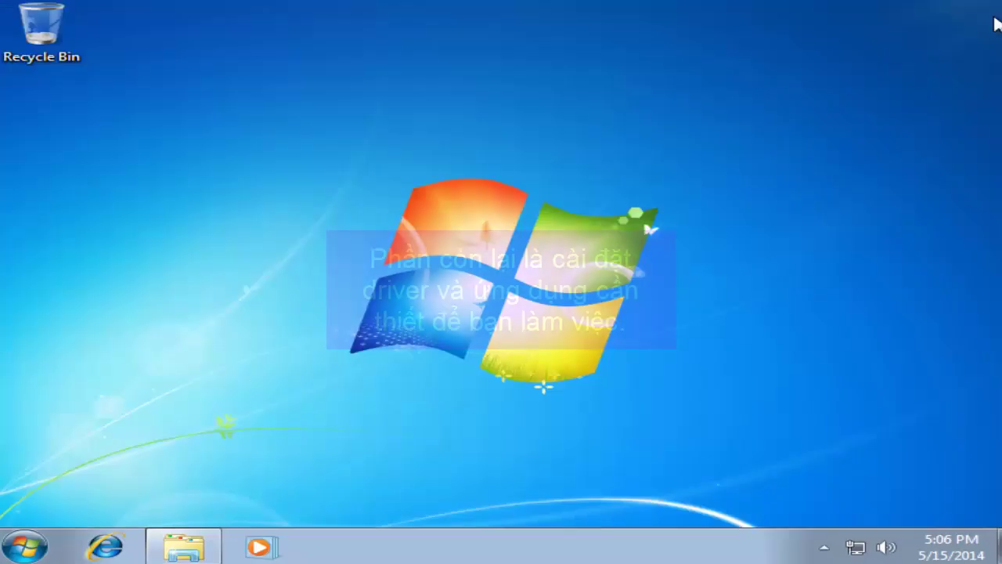